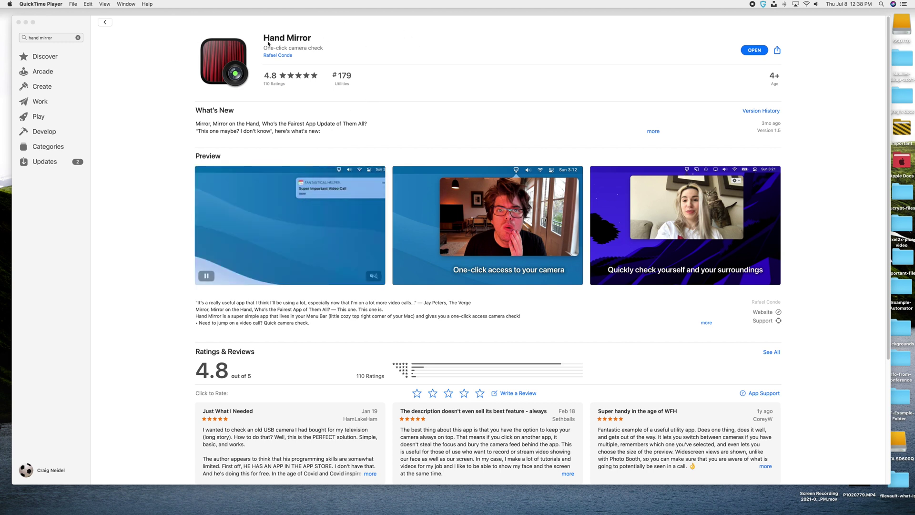
Step: Close the App Store window, launch Hand Mirror and show its camera preview
{"action": "left_click", "coordinate": [19, 22]}
{"action": "key", "text": "F4"}
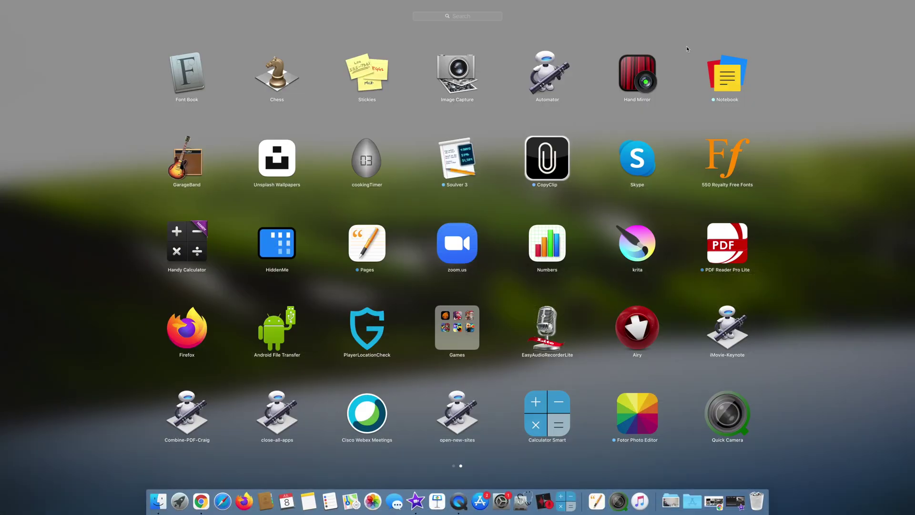
{"action": "left_click", "coordinate": [632, 83]}
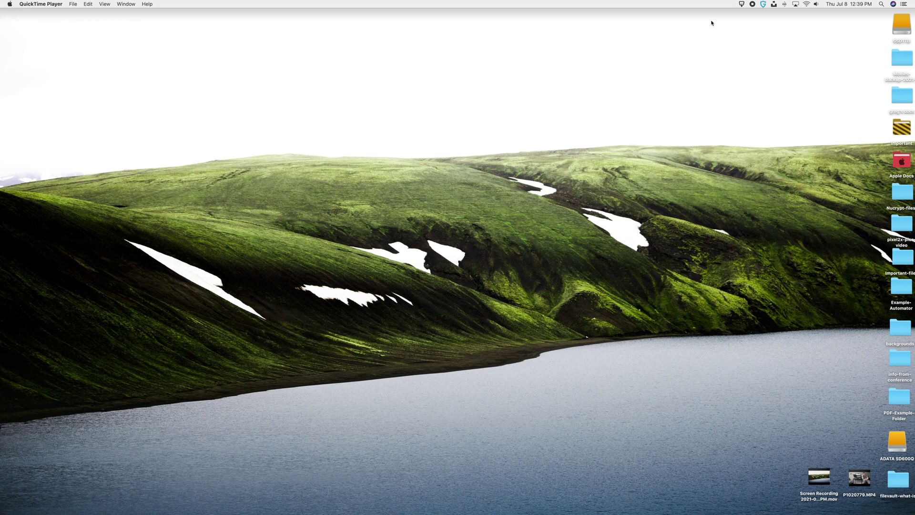
{"action": "left_click", "coordinate": [741, 4]}
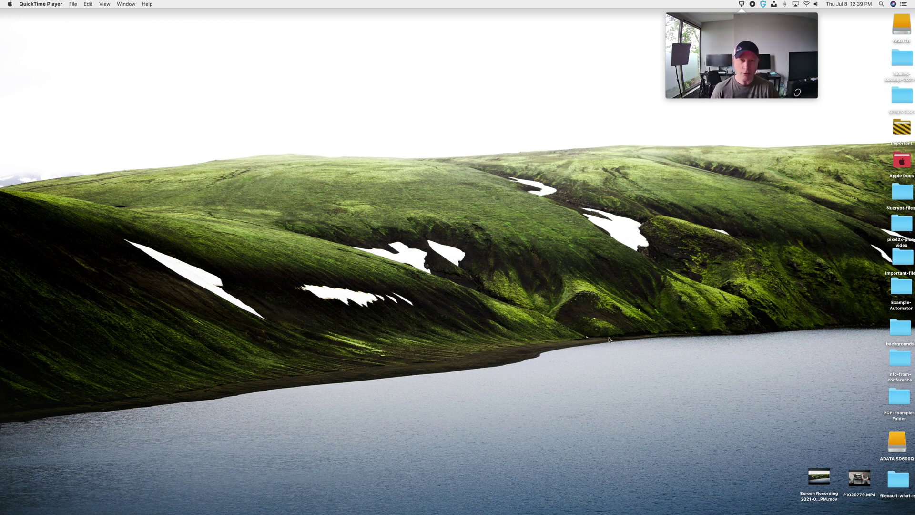
Step: Detach the small camera preview and place it in the upper middle of the desktop
{"action": "mouse_move", "coordinate": [789, 62]}
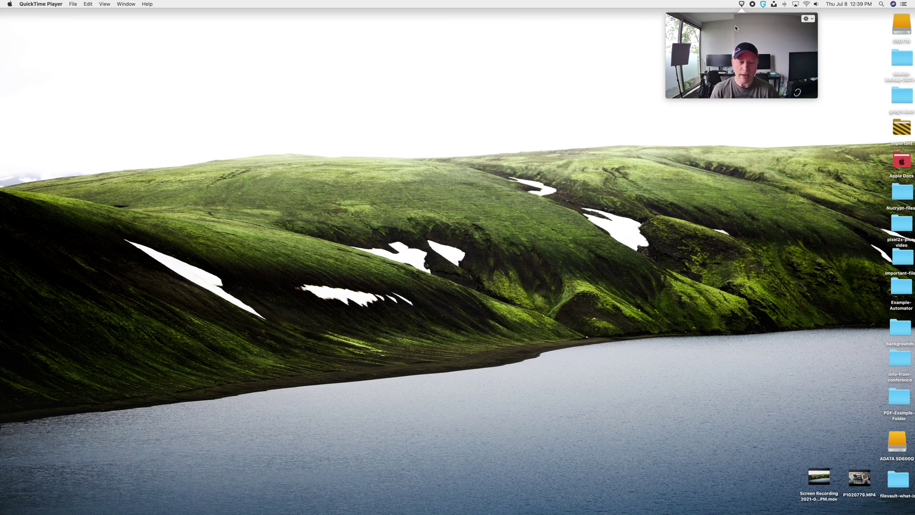
{"action": "left_click_drag", "start_coordinate": [735, 25], "coordinate": [383, 91]}
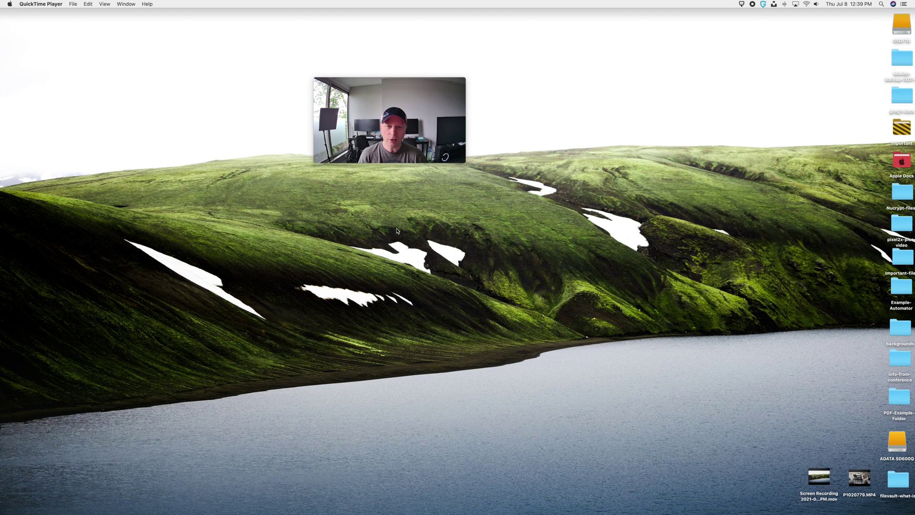
{"action": "left_click_drag", "start_coordinate": [428, 161], "coordinate": [429, 109]}
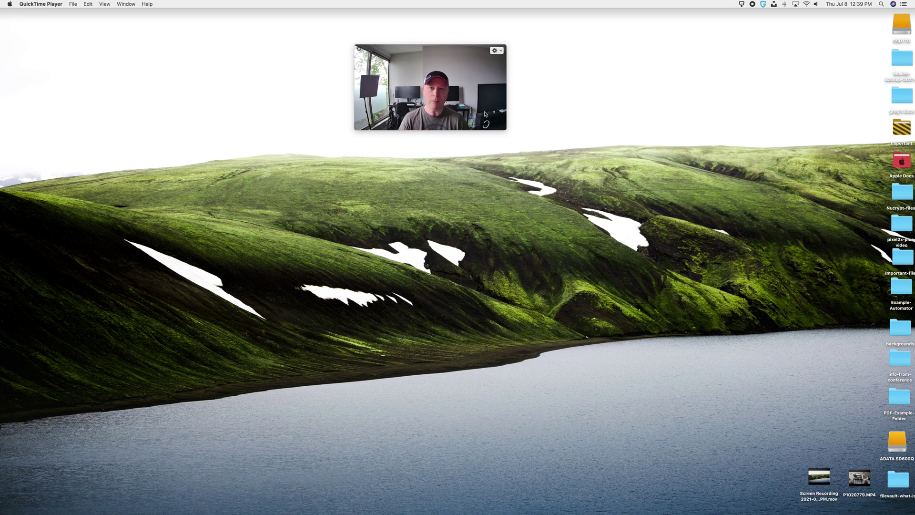
{"action": "mouse_move", "coordinate": [454, 46]}
{"action": "left_mouse_down"}
{"action": "mouse_move", "coordinate": [568, 47]}
{"action": "mouse_move", "coordinate": [451, 49]}
{"action": "mouse_move", "coordinate": [459, 49]}
{"action": "left_mouse_up"}
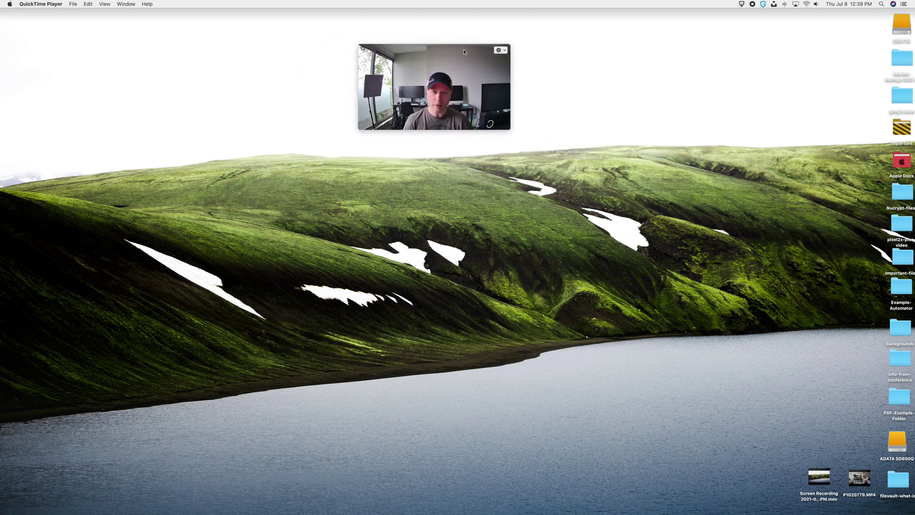
{"action": "left_click_drag", "start_coordinate": [464, 52], "coordinate": [477, 50]}
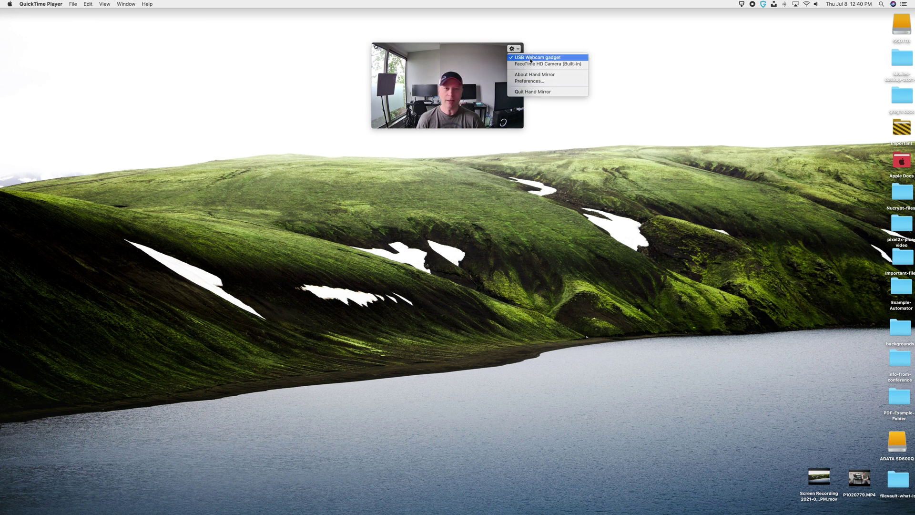
Step: Set the popover size to Medium in Hand Mirror's preferences and close the preferences
{"action": "left_click", "coordinate": [533, 82]}
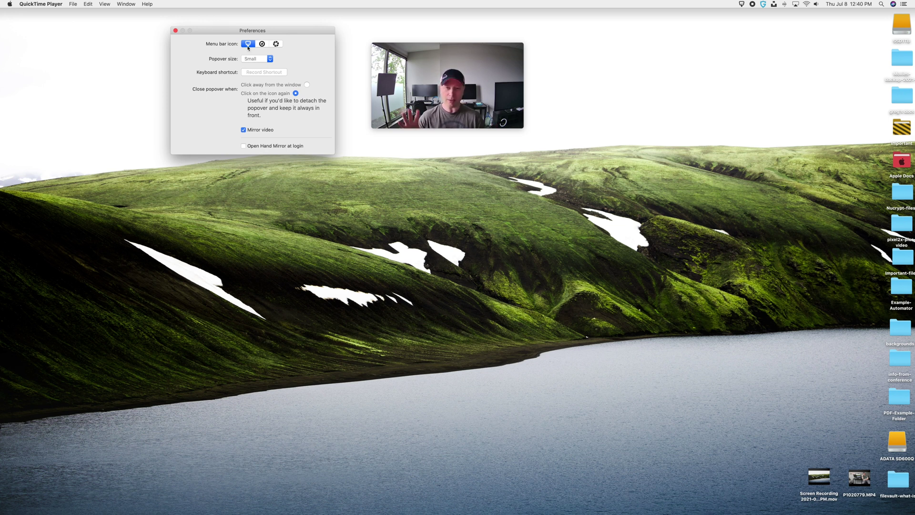
{"action": "left_click", "coordinate": [258, 59]}
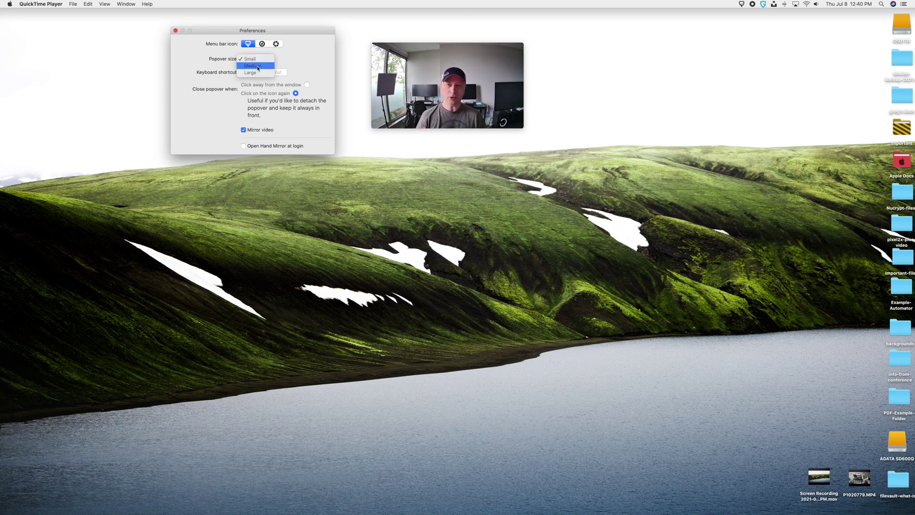
{"action": "left_click", "coordinate": [257, 66]}
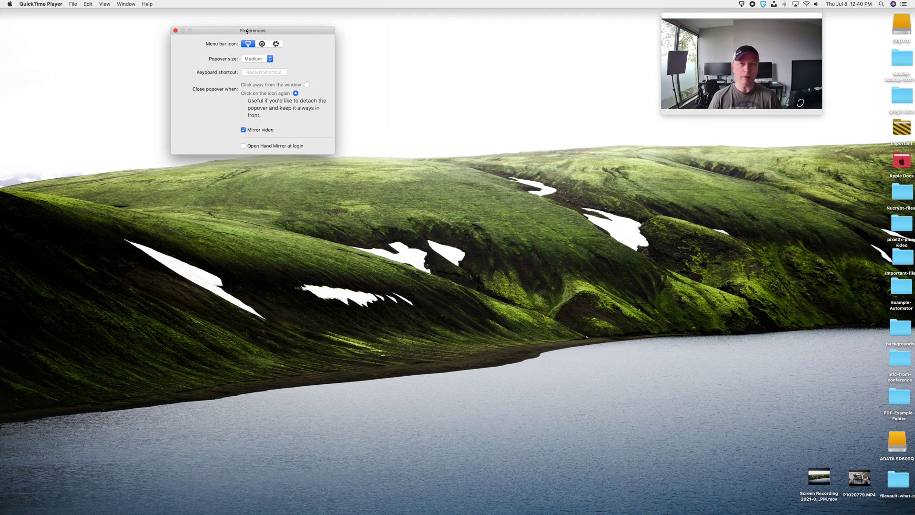
{"action": "left_click", "coordinate": [175, 31]}
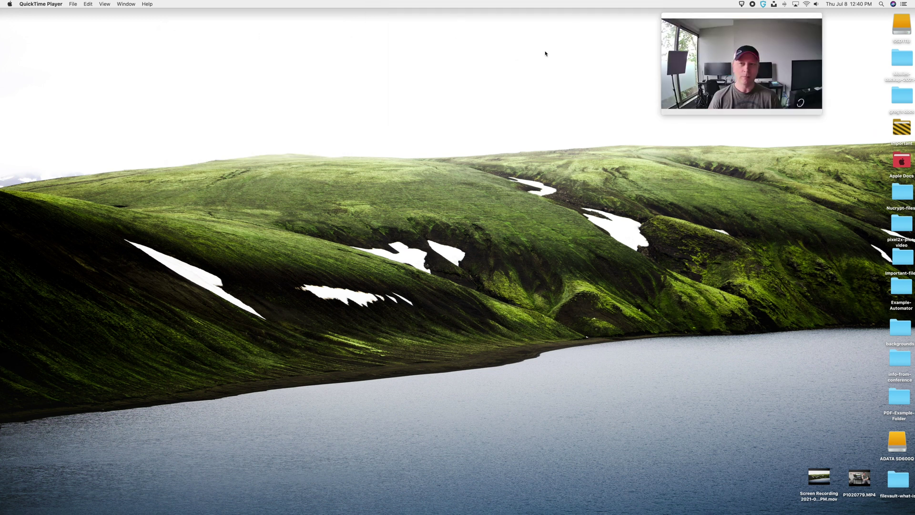
Step: Reopen the camera preview at its new size and detach it toward the middle of the desktop
{"action": "left_click", "coordinate": [666, 18]}
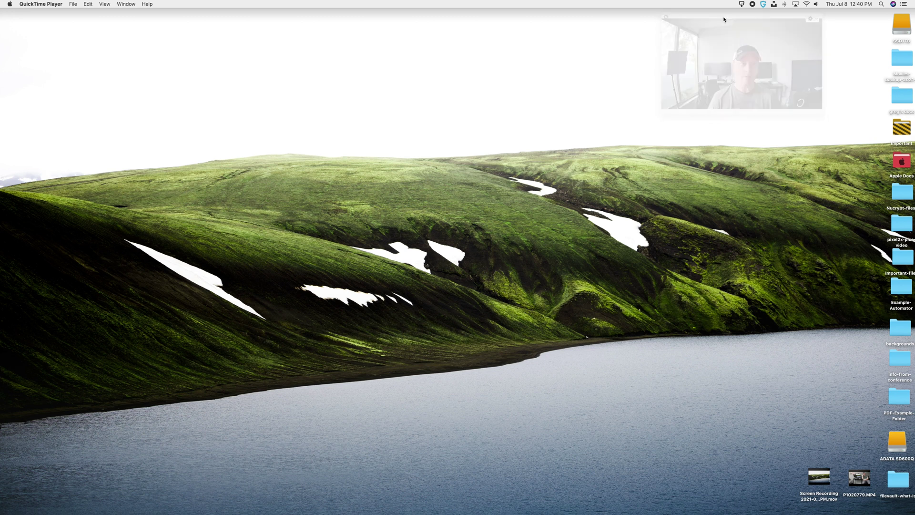
{"action": "left_click", "coordinate": [742, 5]}
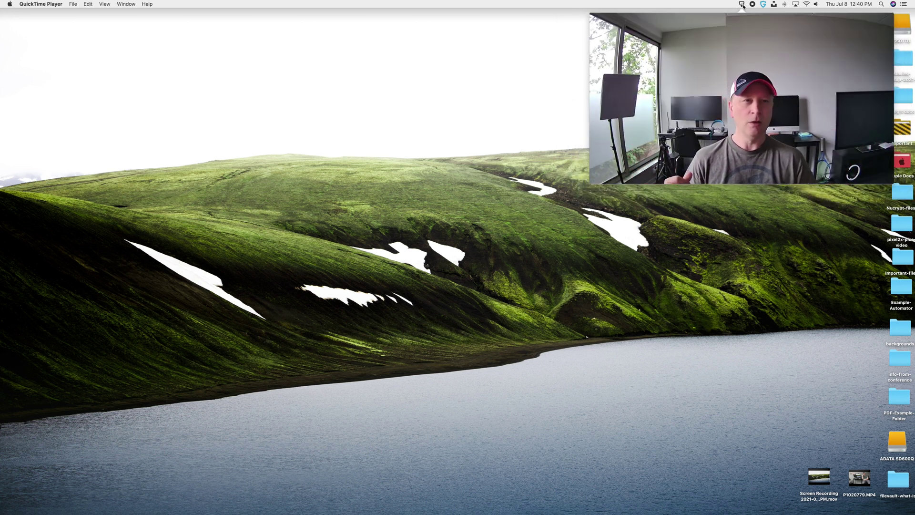
{"action": "mouse_move", "coordinate": [728, 24]}
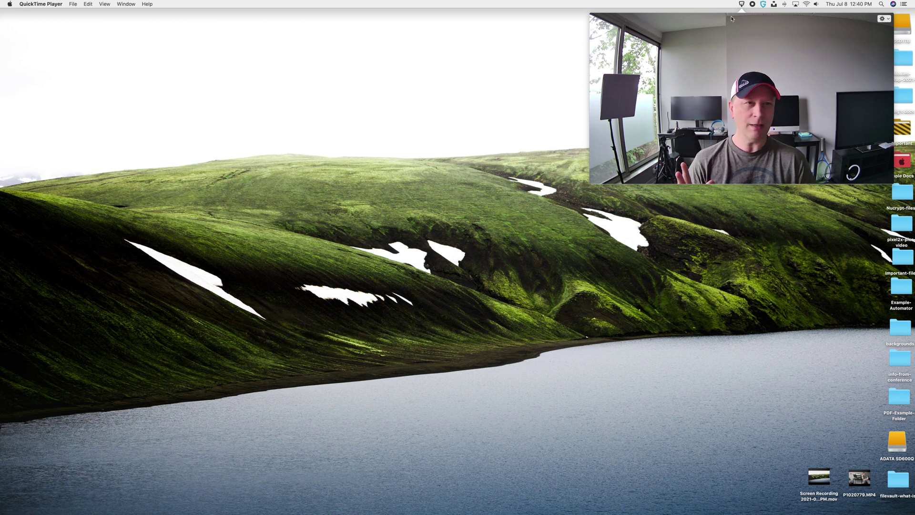
{"action": "left_click_drag", "start_coordinate": [728, 23], "coordinate": [588, 75]}
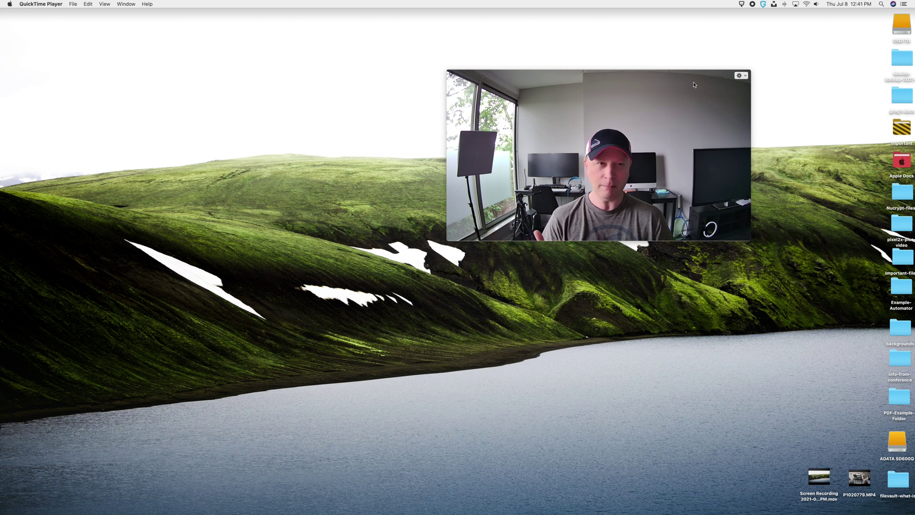
Step: Set Hand Mirror's popover size to Large and close the preferences
{"action": "left_click", "coordinate": [745, 76]}
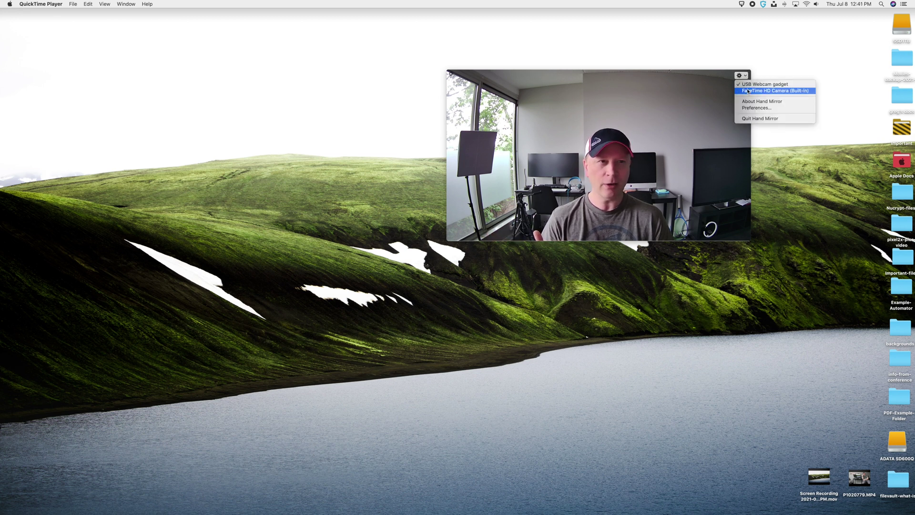
{"action": "left_click", "coordinate": [758, 108]}
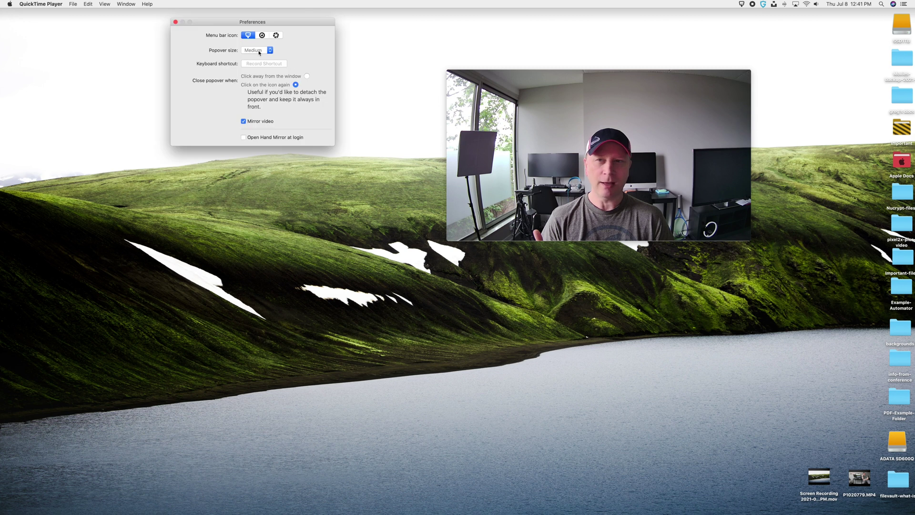
{"action": "left_click", "coordinate": [257, 50]}
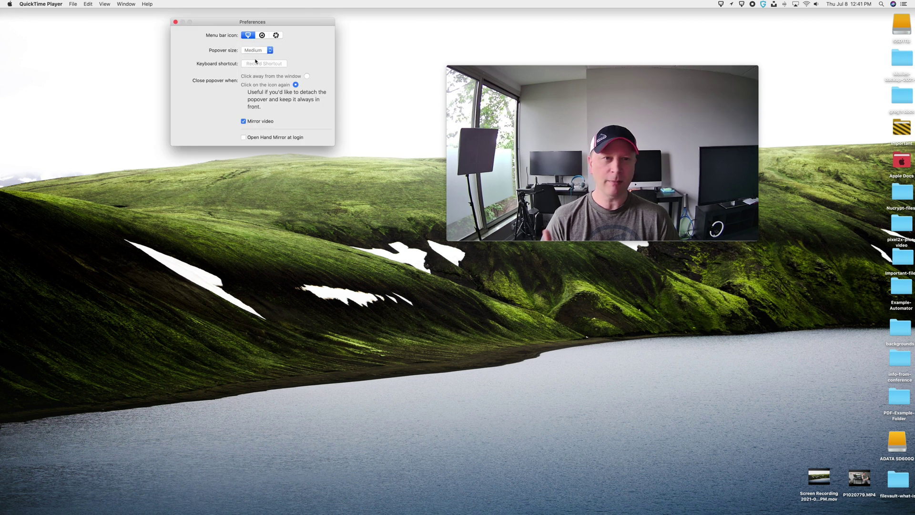
{"action": "left_click", "coordinate": [256, 59]}
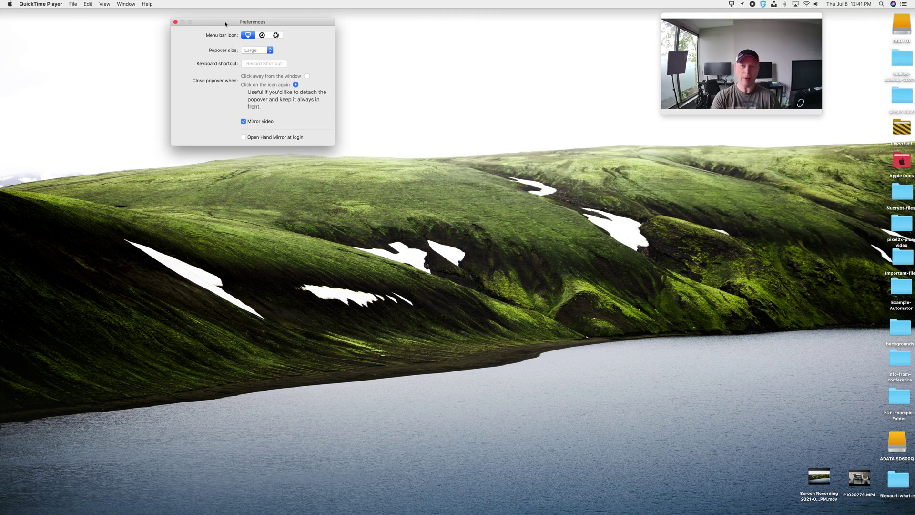
{"action": "left_click", "coordinate": [175, 22]}
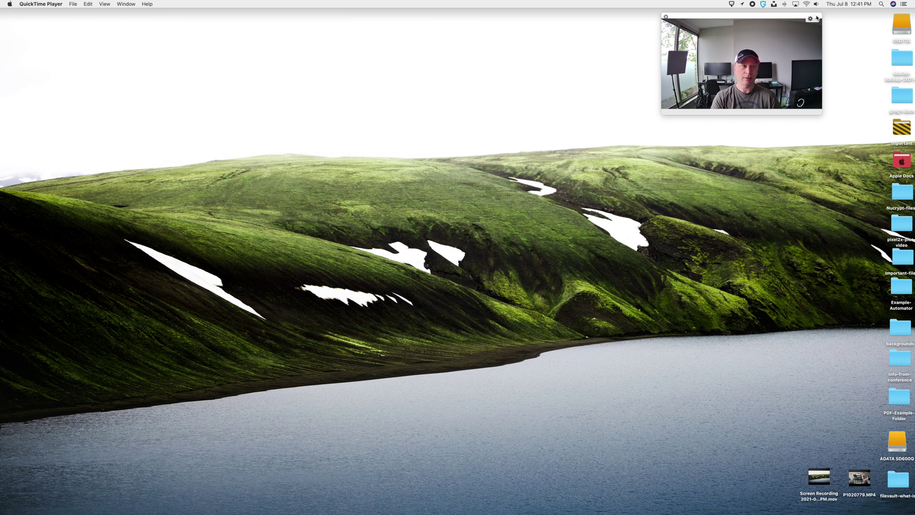
Step: Reopen the camera preview to check the large size, and close it again
{"action": "left_click", "coordinate": [733, 5]}
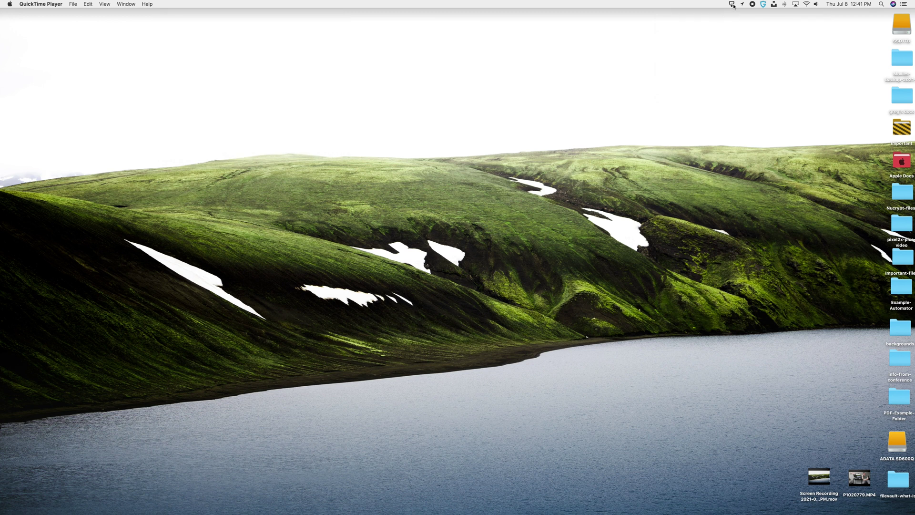
{"action": "left_click", "coordinate": [732, 5]}
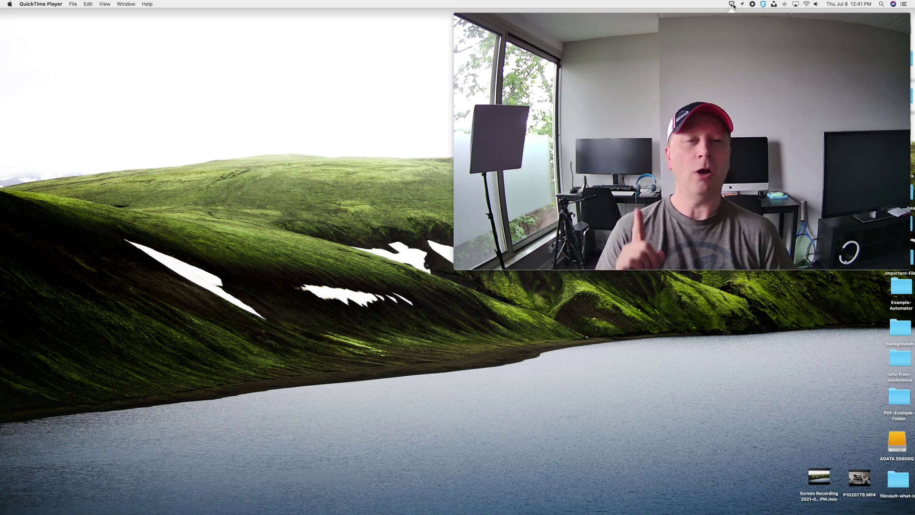
{"action": "left_click", "coordinate": [733, 4]}
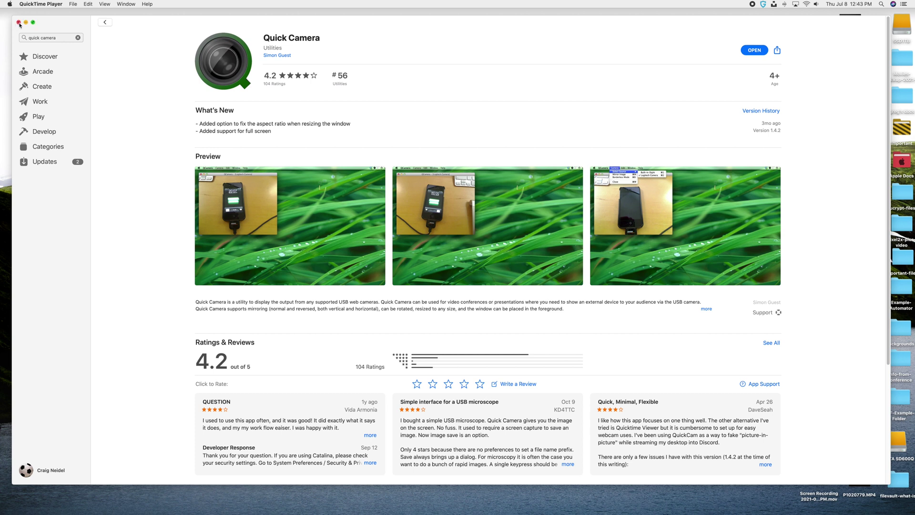
Step: Close the App Store window, launch Quick Camera and move its camera window to the upper middle of the desktop
{"action": "left_click", "coordinate": [19, 22]}
{"action": "key", "text": "F4"}
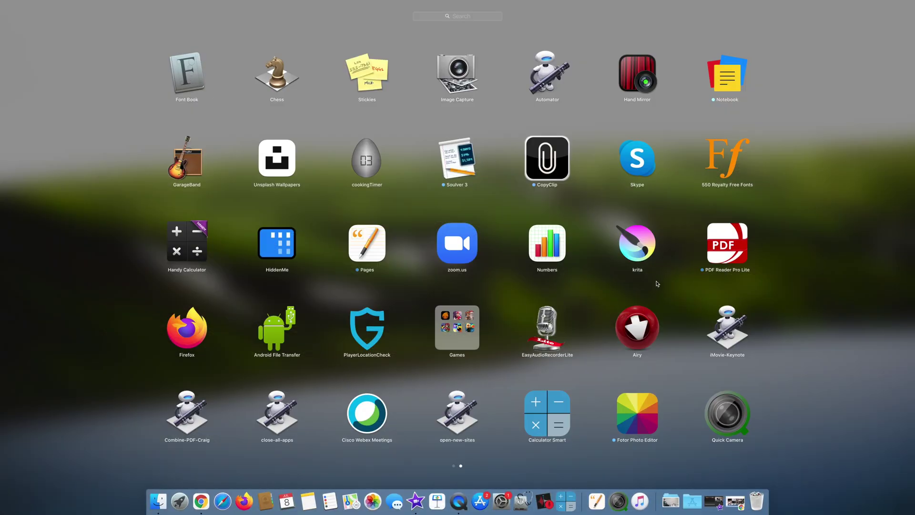
{"action": "left_click", "coordinate": [728, 413]}
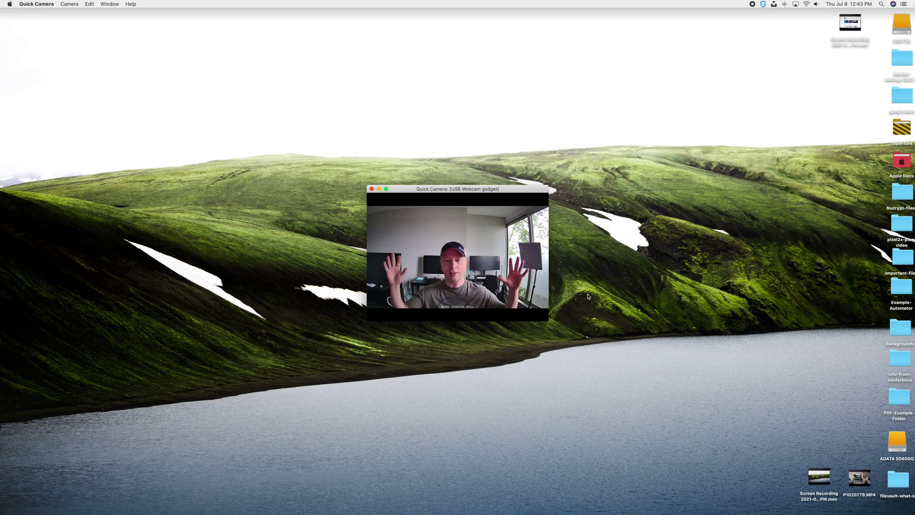
{"action": "left_click_drag", "start_coordinate": [502, 191], "coordinate": [469, 52]}
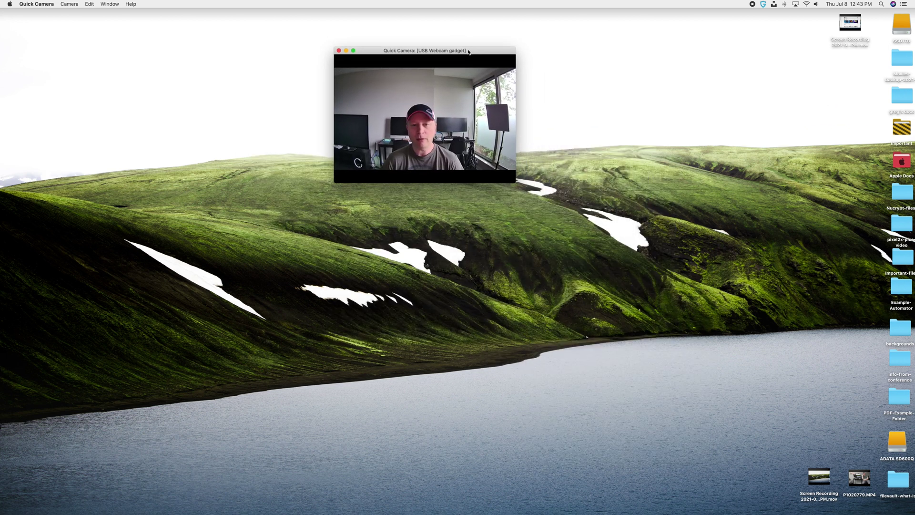
{"action": "left_click_drag", "start_coordinate": [396, 53], "coordinate": [423, 70]}
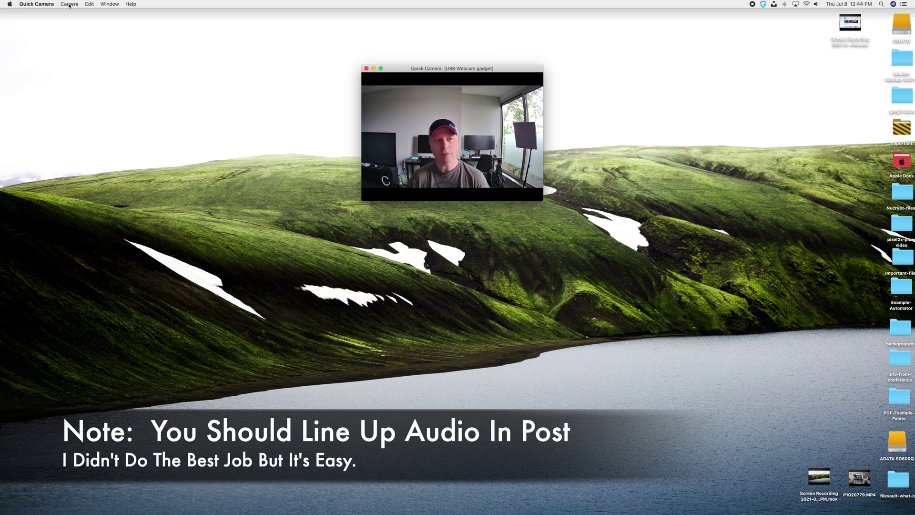
Step: Turn on Borderless Mode for the Quick Camera window and shift the window slightly across the desktop
{"action": "left_click", "coordinate": [38, 5]}
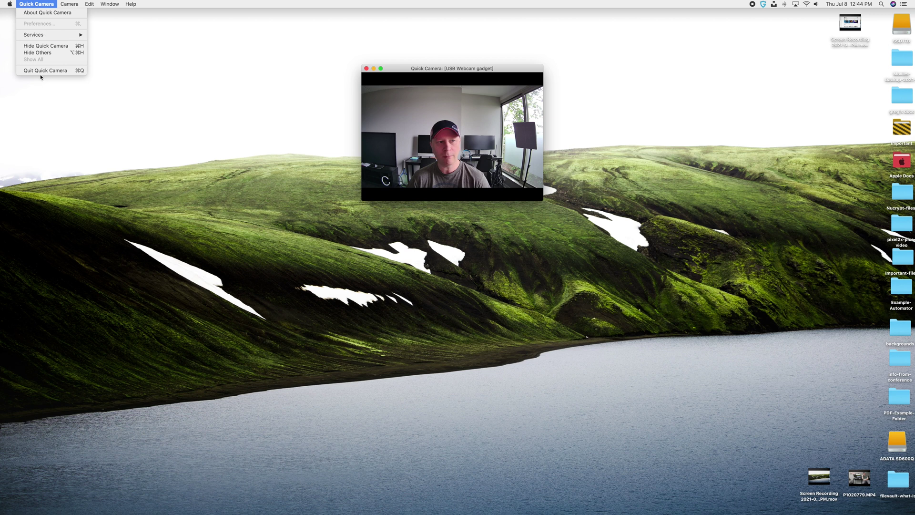
{"action": "mouse_move", "coordinate": [68, 5]}
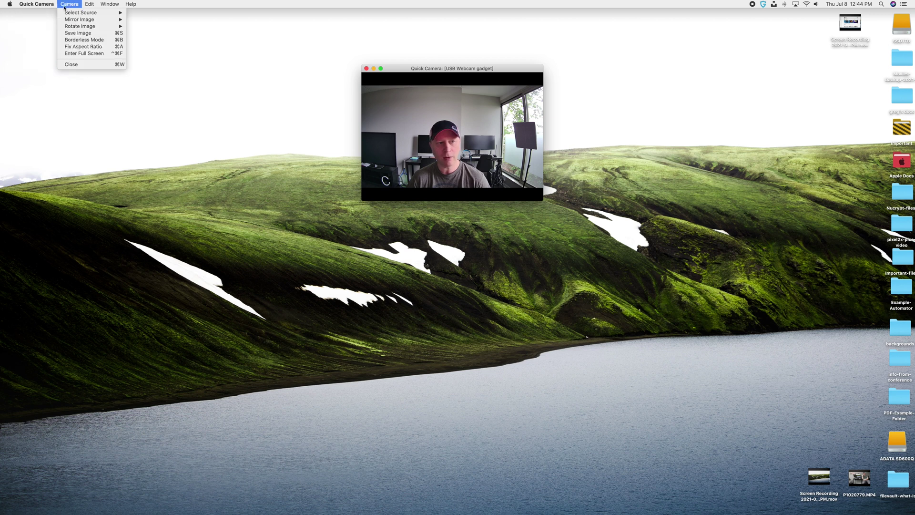
{"action": "left_click", "coordinate": [71, 40]}
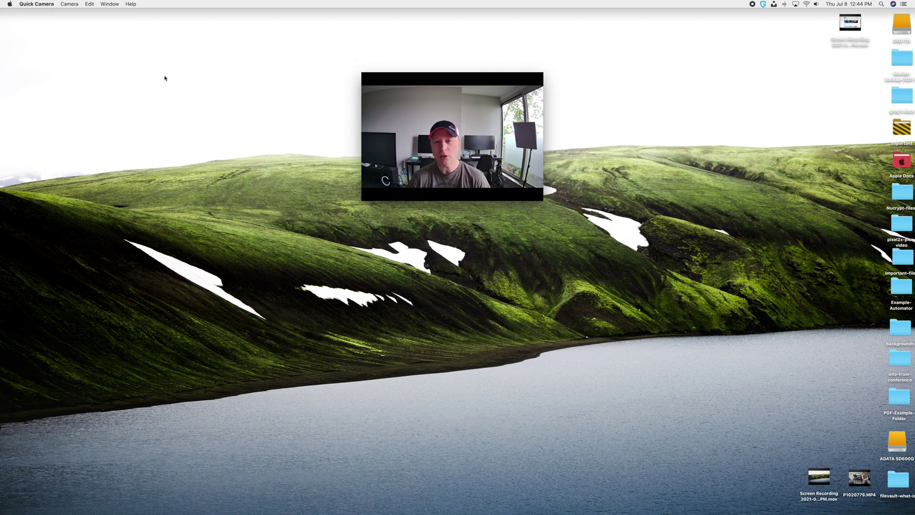
{"action": "left_click_drag", "start_coordinate": [453, 81], "coordinate": [418, 83]}
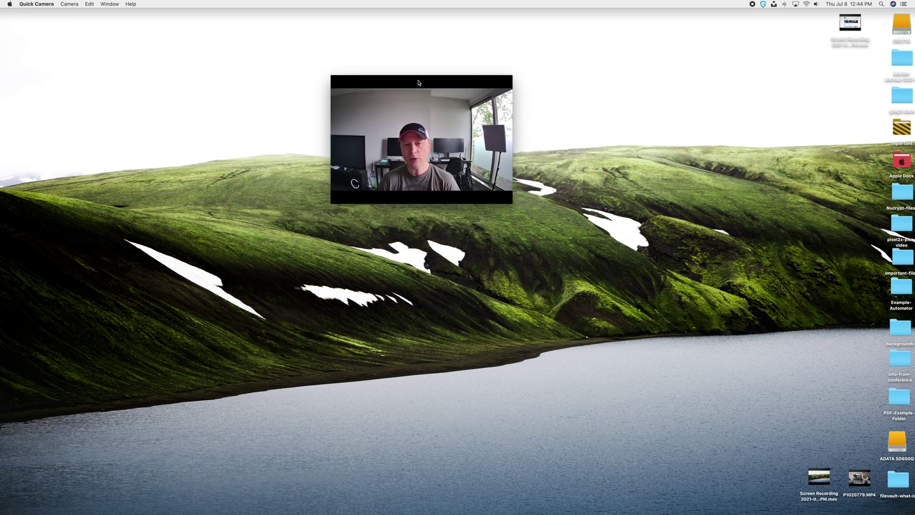
Step: Enable Fix Aspect Ratio for the camera image and move the borderless window to the upper middle of the desktop
{"action": "left_click", "coordinate": [69, 4]}
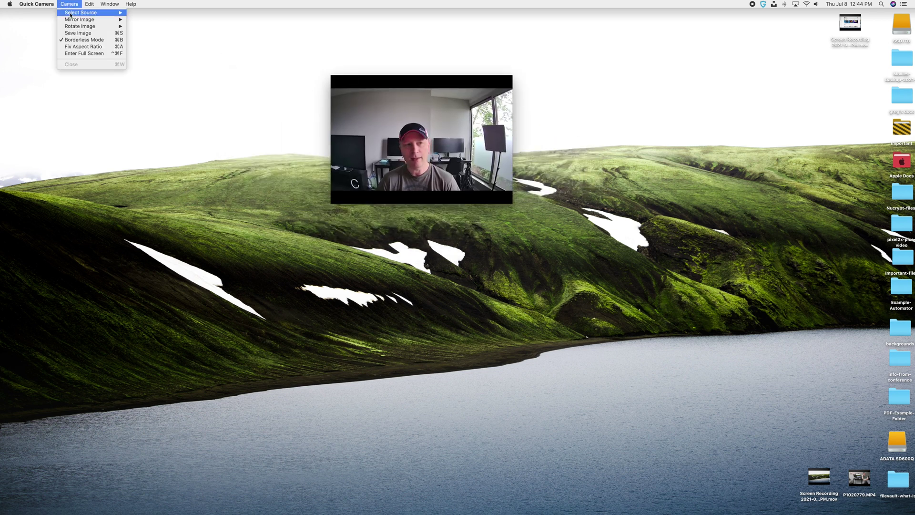
{"action": "left_click", "coordinate": [80, 47]}
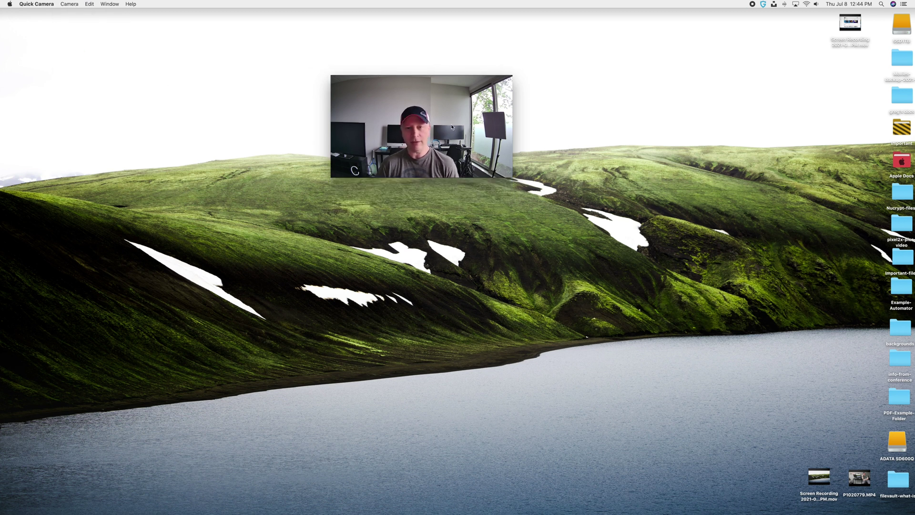
{"action": "left_click_drag", "start_coordinate": [419, 149], "coordinate": [456, 130]}
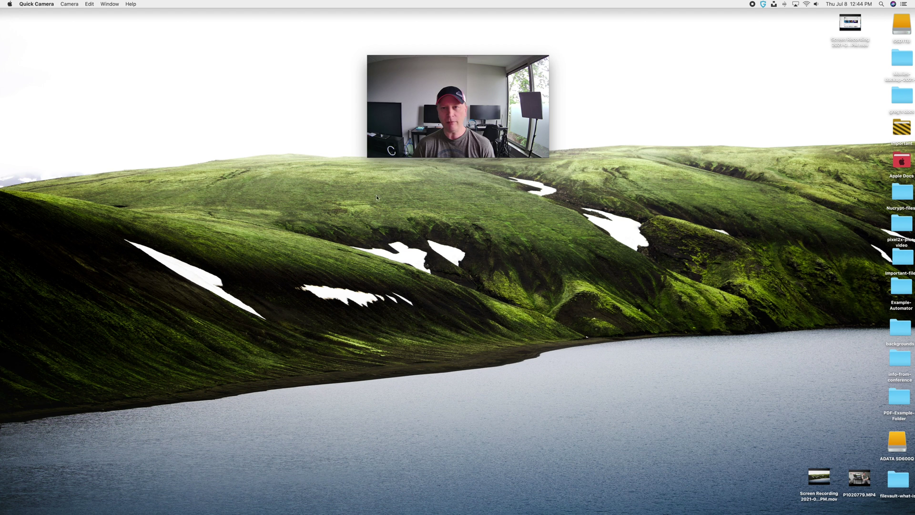
Step: Move the borderless camera window to the upper-left area of the desktop and review the available camera options without changing any
{"action": "left_click_drag", "start_coordinate": [486, 124], "coordinate": [242, 94]}
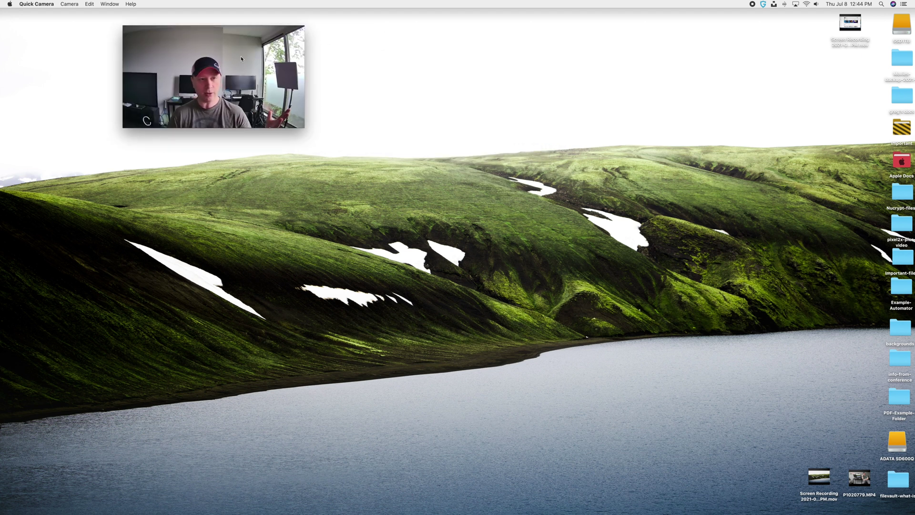
{"action": "left_click_drag", "start_coordinate": [235, 31], "coordinate": [230, 49]}
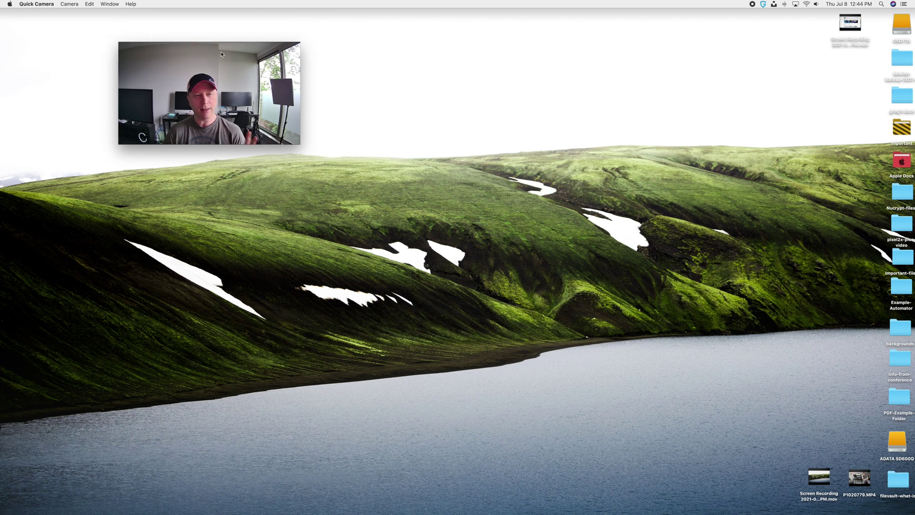
{"action": "left_click", "coordinate": [74, 6]}
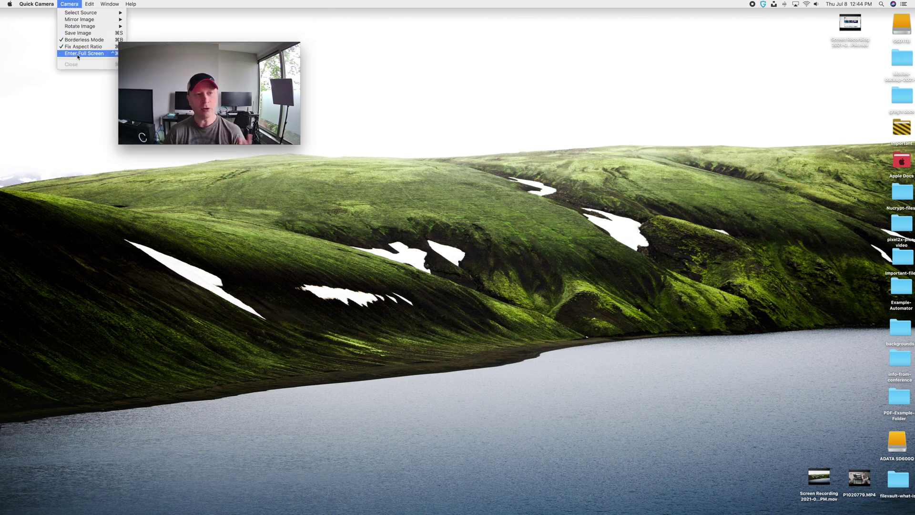
{"action": "left_click", "coordinate": [167, 63]}
Step: Move the camera window to the upper middle, shrink it to a small thumbnail and place it in the desktop's upper-left corner
{"action": "left_click_drag", "start_coordinate": [198, 47], "coordinate": [404, 48]}
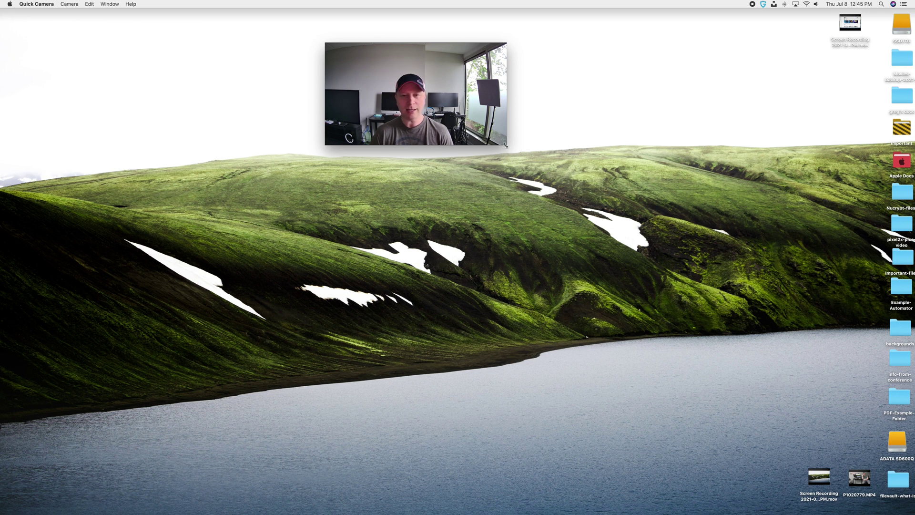
{"action": "left_click_drag", "start_coordinate": [505, 145], "coordinate": [399, 119]}
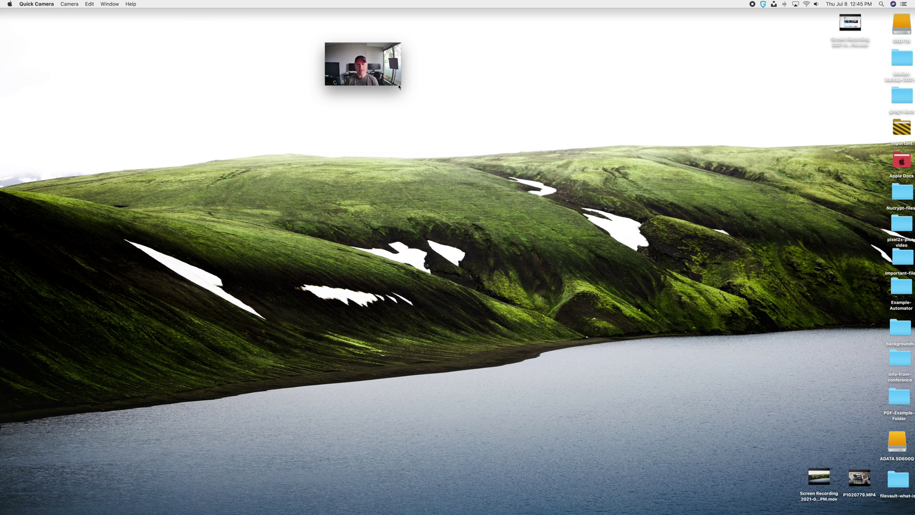
{"action": "left_click_drag", "start_coordinate": [395, 83], "coordinate": [46, 43]}
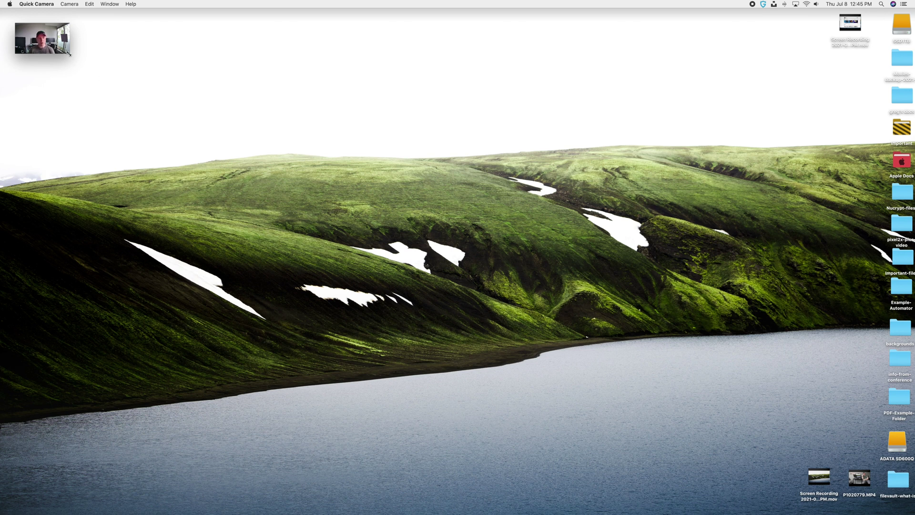
Step: Enlarge the camera window to roughly a fifth of the desktop's width and move it to the upper middle of the desktop
{"action": "left_click_drag", "start_coordinate": [69, 54], "coordinate": [211, 133]}
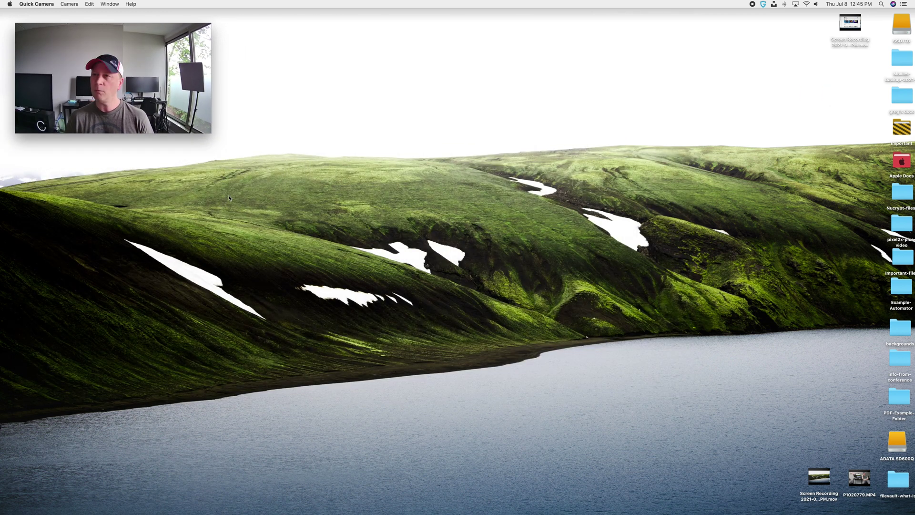
{"action": "left_click_drag", "start_coordinate": [119, 47], "coordinate": [359, 73]}
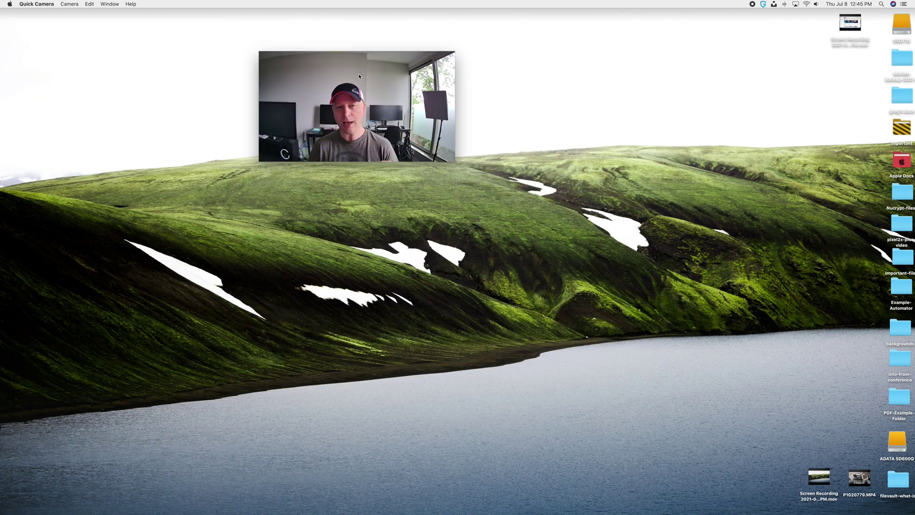